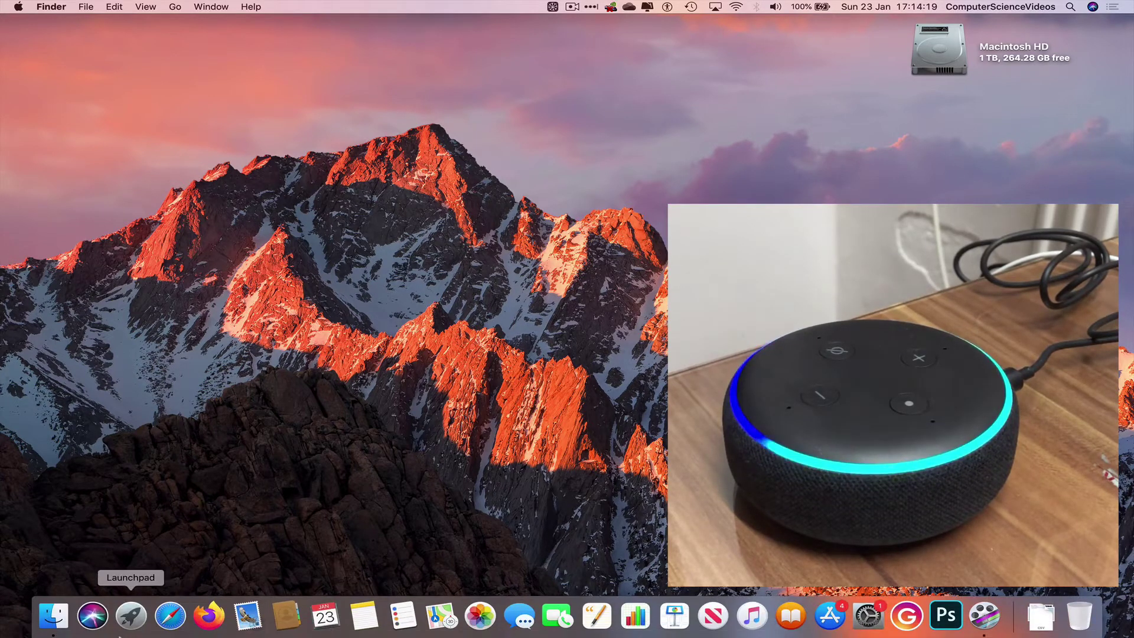
Open the Bluetooth pane in System Preferences, showing Bluetooth off with only a mouse listed
{"action": "left_click", "coordinate": [867, 615]}
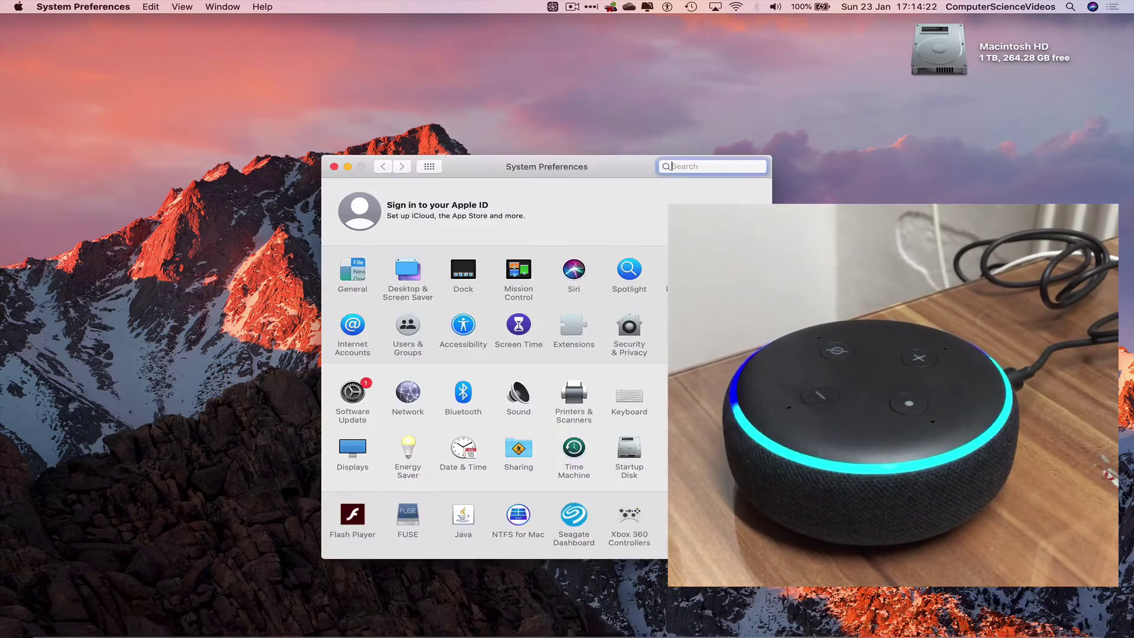
{"action": "left_click", "coordinate": [464, 391]}
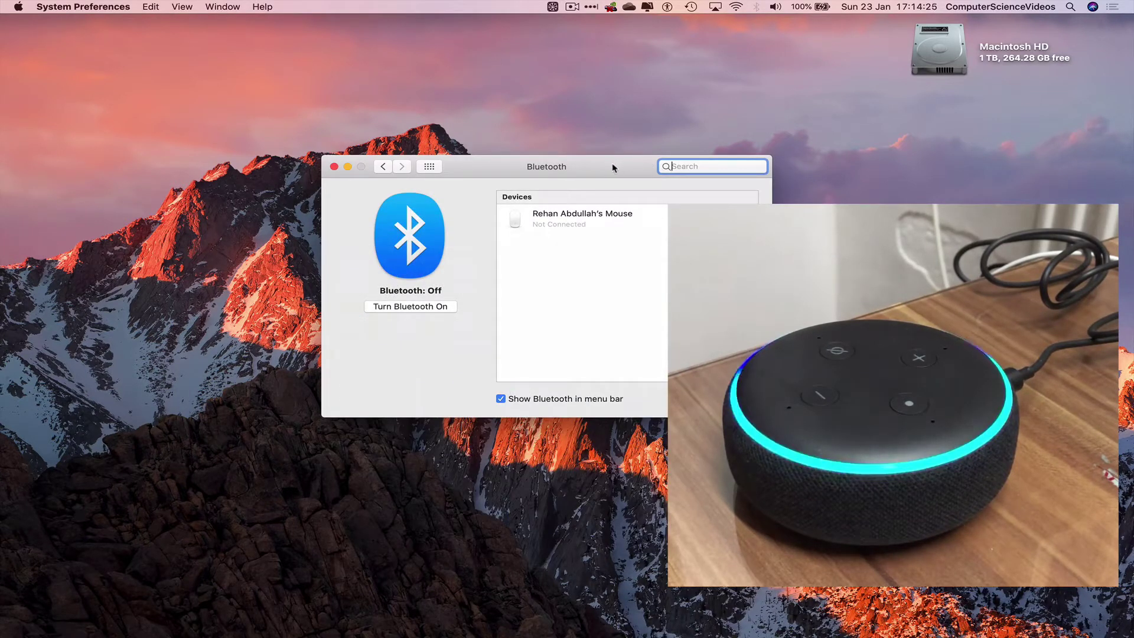
{"action": "left_click_drag", "start_coordinate": [614, 168], "coordinate": [614, 128]}
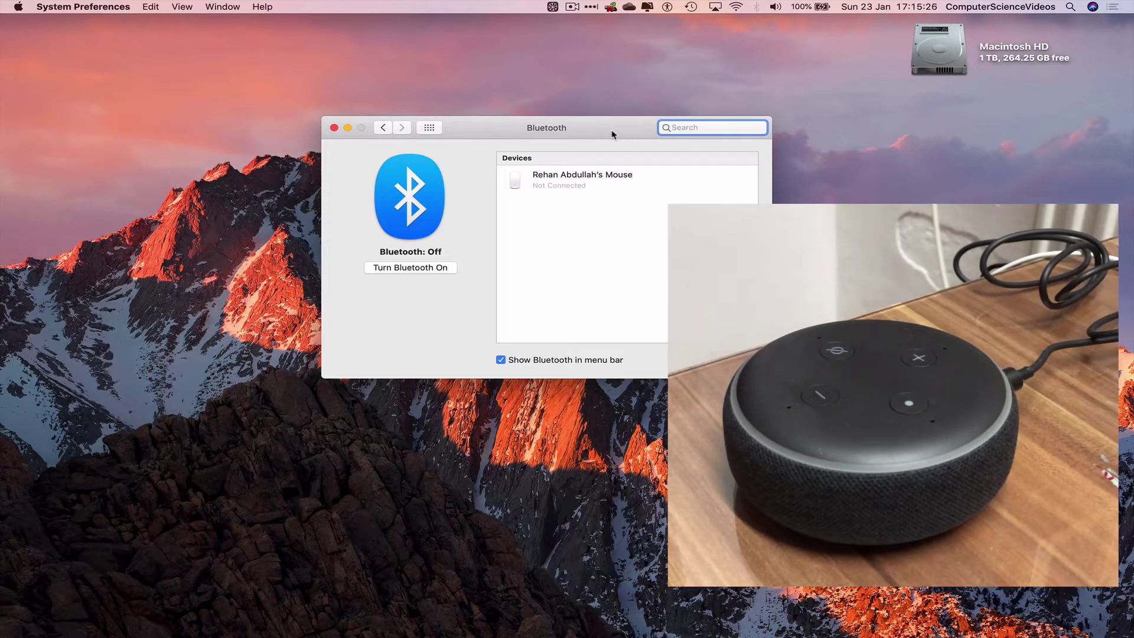
Switch Bluetooth on and connect to the Echo Dot-FSS speaker
{"action": "left_click", "coordinate": [423, 269]}
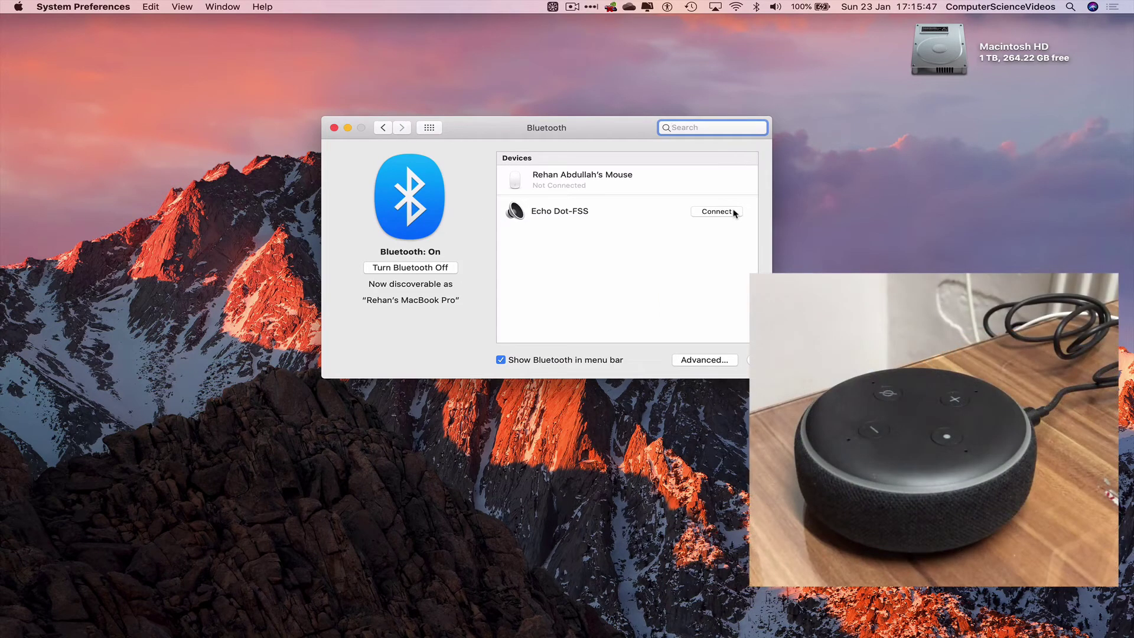
{"action": "left_click", "coordinate": [734, 210]}
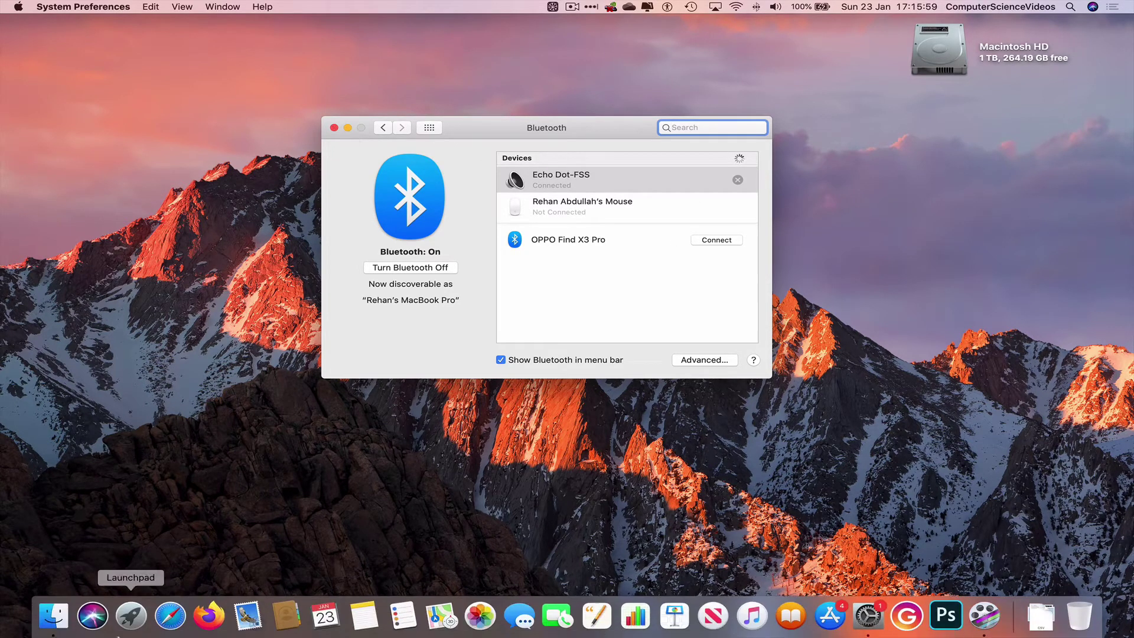
Open My YouTube Channel > VIDEO BACK-UP 2020 in list view with a widened Name column
{"action": "left_click", "coordinate": [55, 617]}
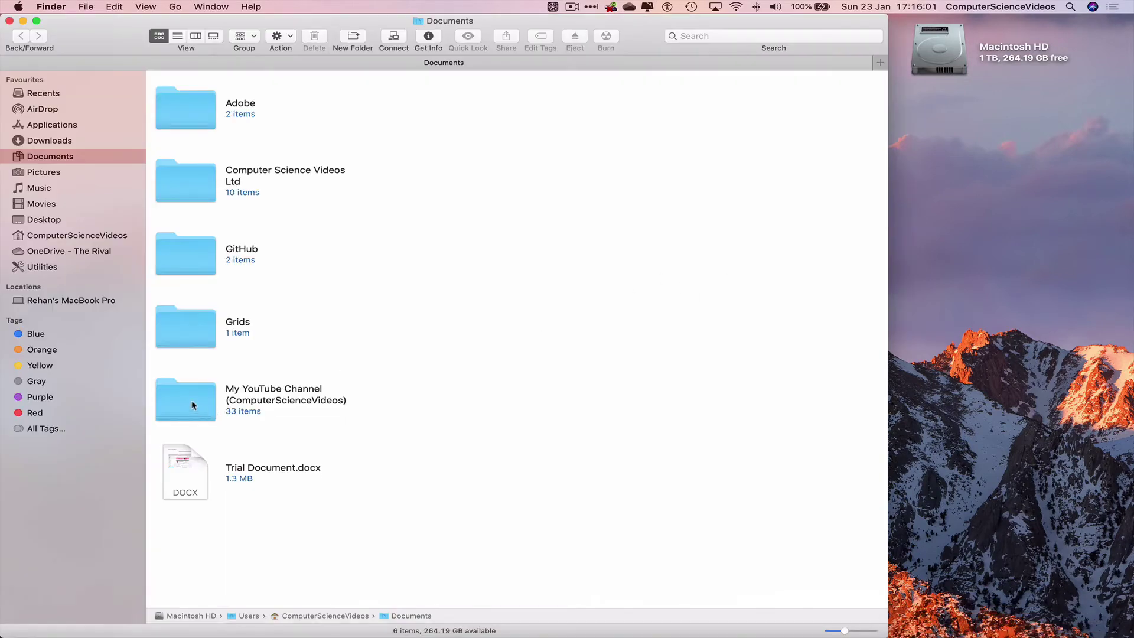
{"action": "double_click", "coordinate": [192, 401]}
{"action": "scroll", "coordinate": [472, 325], "scroll_direction": "right", "scroll_amount": 5}
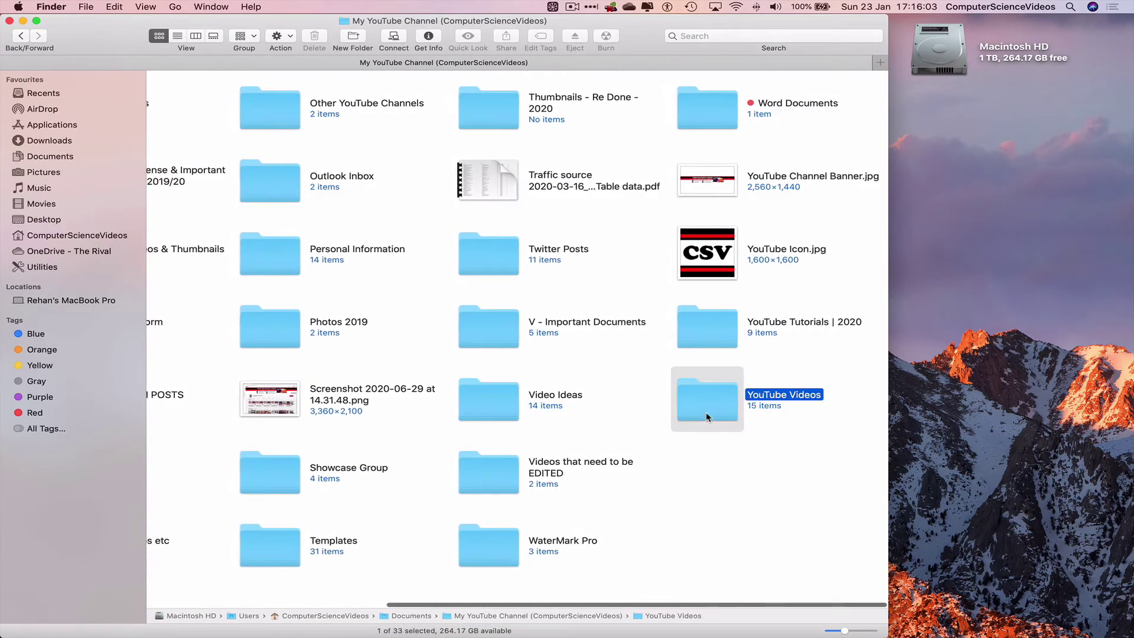
{"action": "double_click", "coordinate": [706, 402]}
{"action": "left_click", "coordinate": [16, 37]}
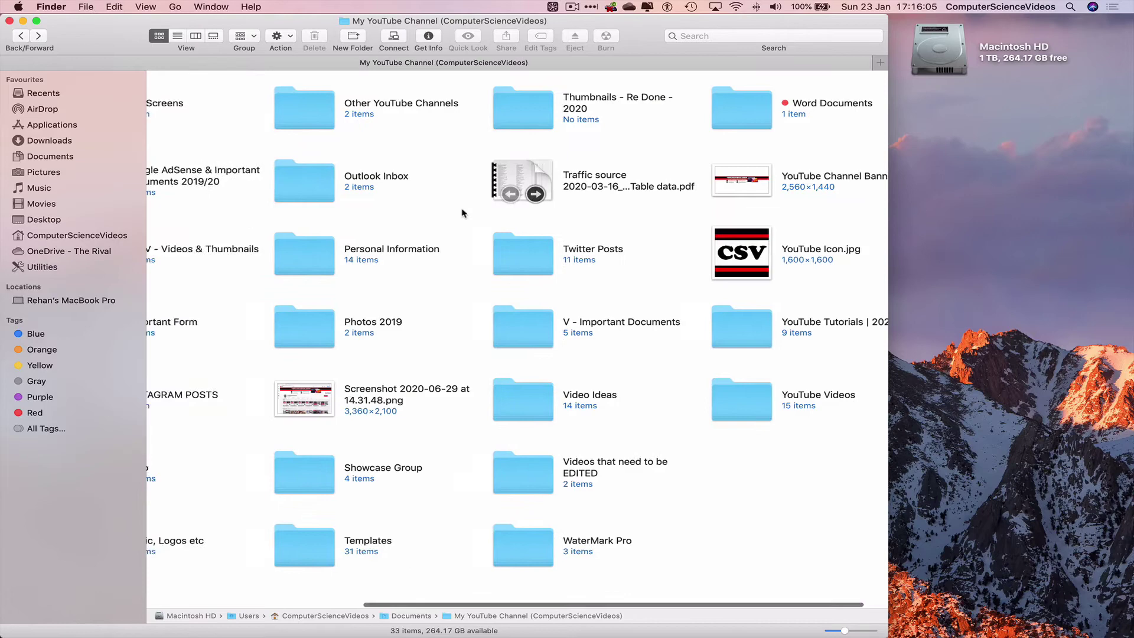
{"action": "scroll", "coordinate": [473, 325], "scroll_direction": "left", "scroll_amount": 5}
{"action": "double_click", "coordinate": [185, 103]}
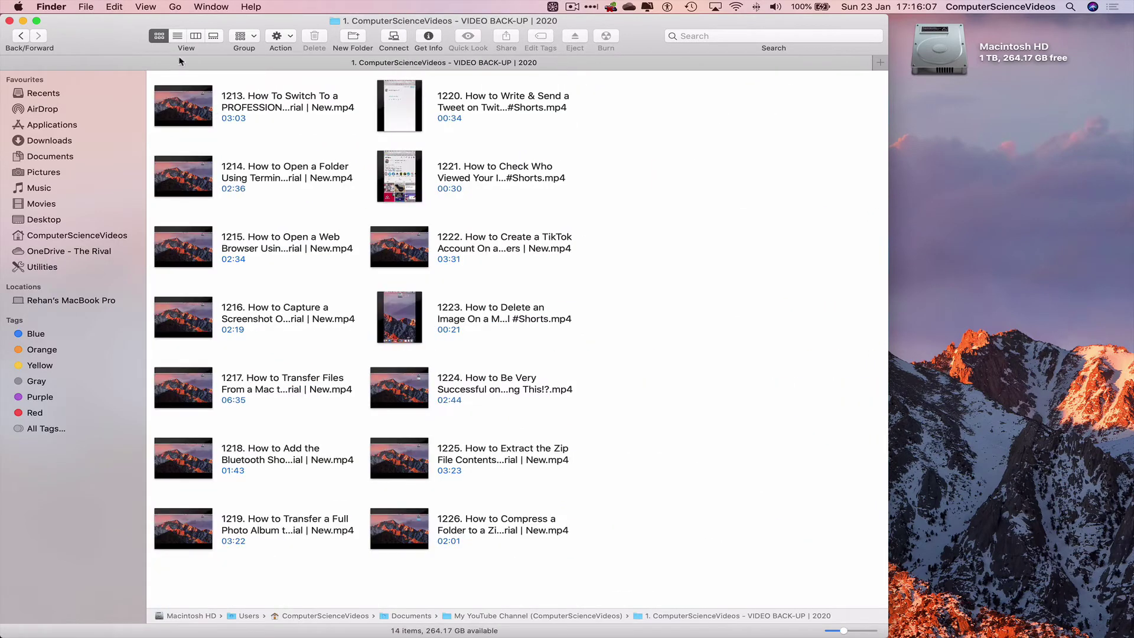
{"action": "left_click", "coordinate": [177, 35]}
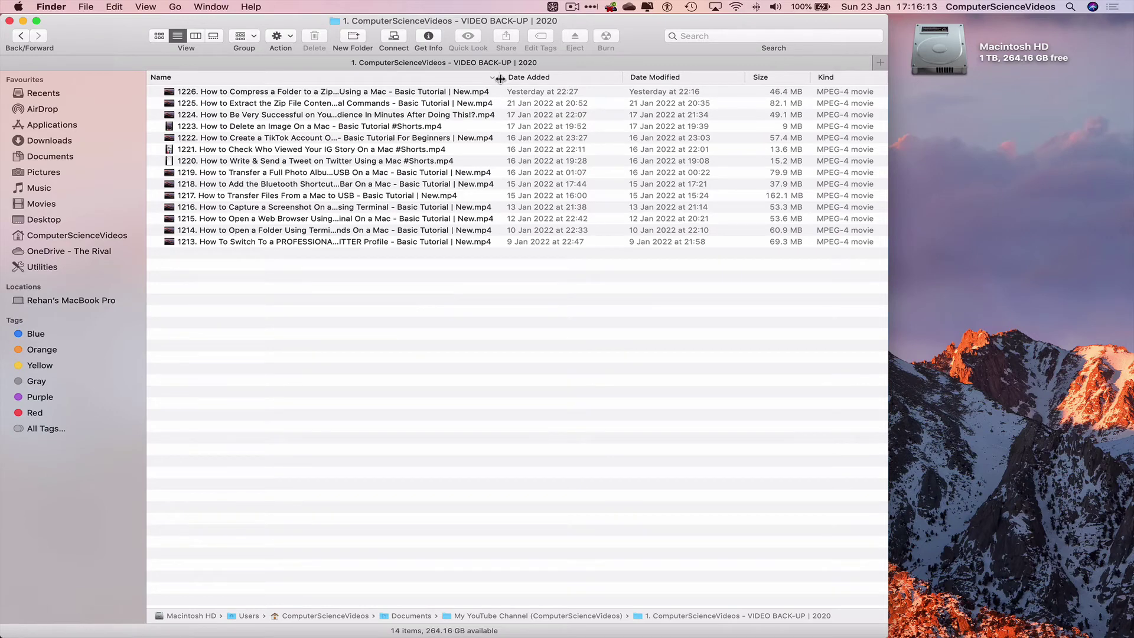
{"action": "left_click_drag", "start_coordinate": [501, 77], "coordinate": [585, 78]}
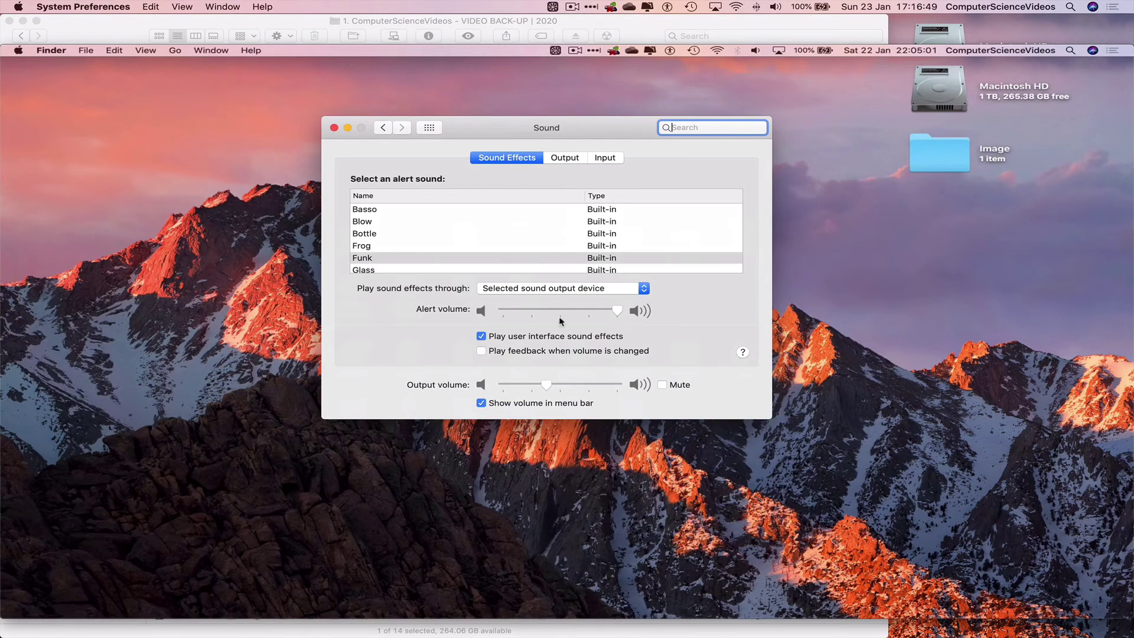
Select Echo Dot-FSS as the output device in the Sound pane's Output tab
{"action": "left_click", "coordinate": [566, 157]}
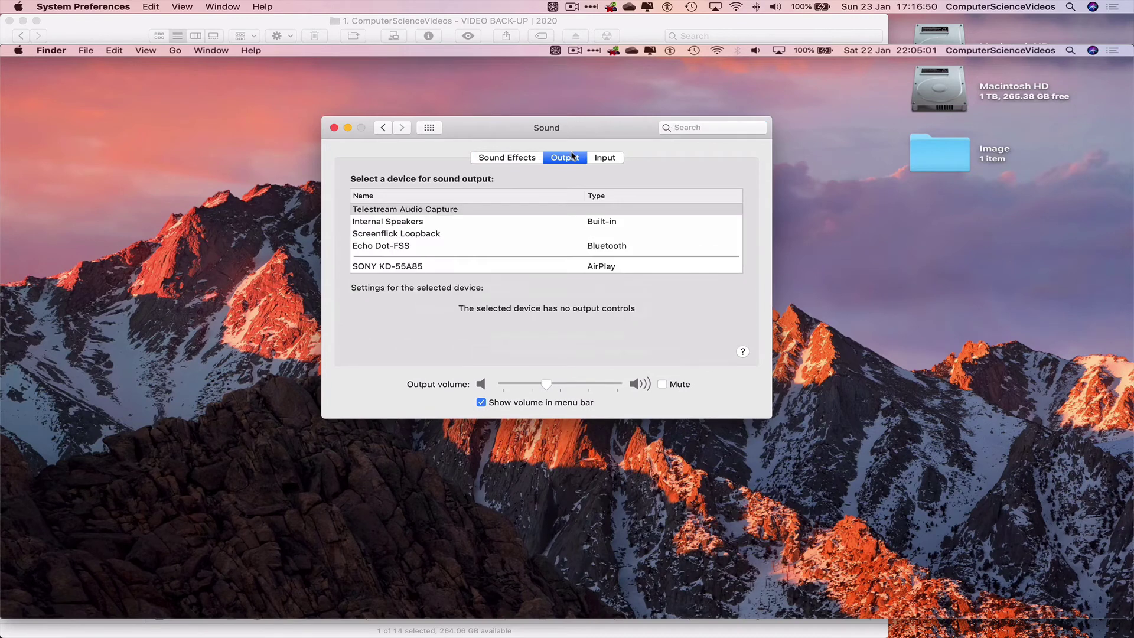
{"action": "left_click", "coordinate": [444, 247]}
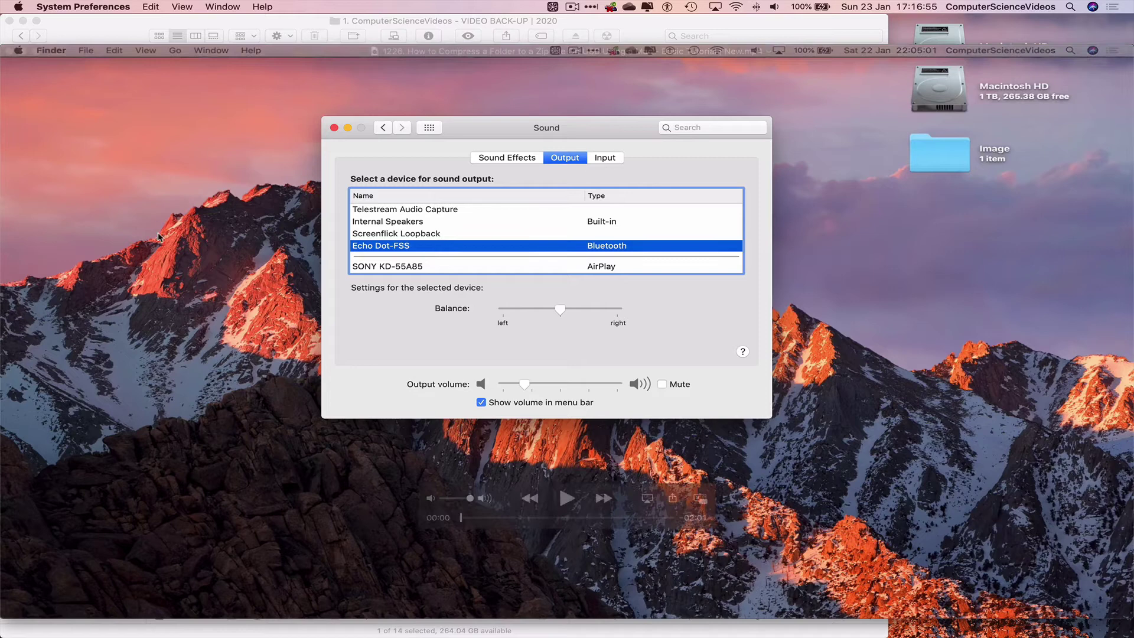
Play the Zip-compression video in QuickTime Player and raise the system volume
{"action": "left_click", "coordinate": [567, 499]}
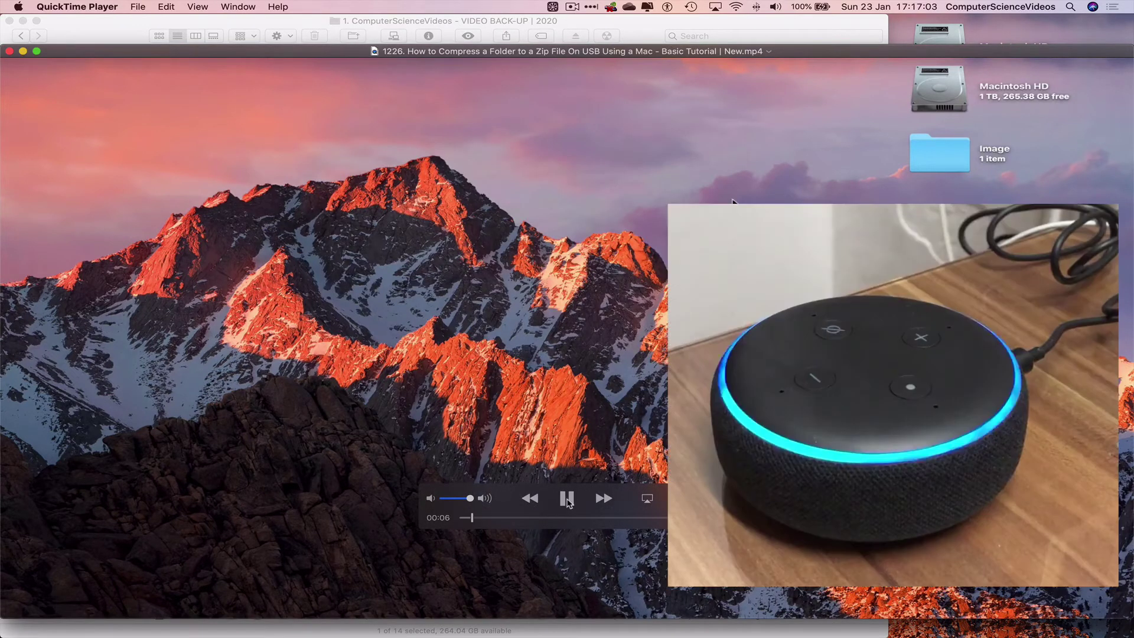
{"action": "key", "text": "XF86AudioRaiseVolume"}
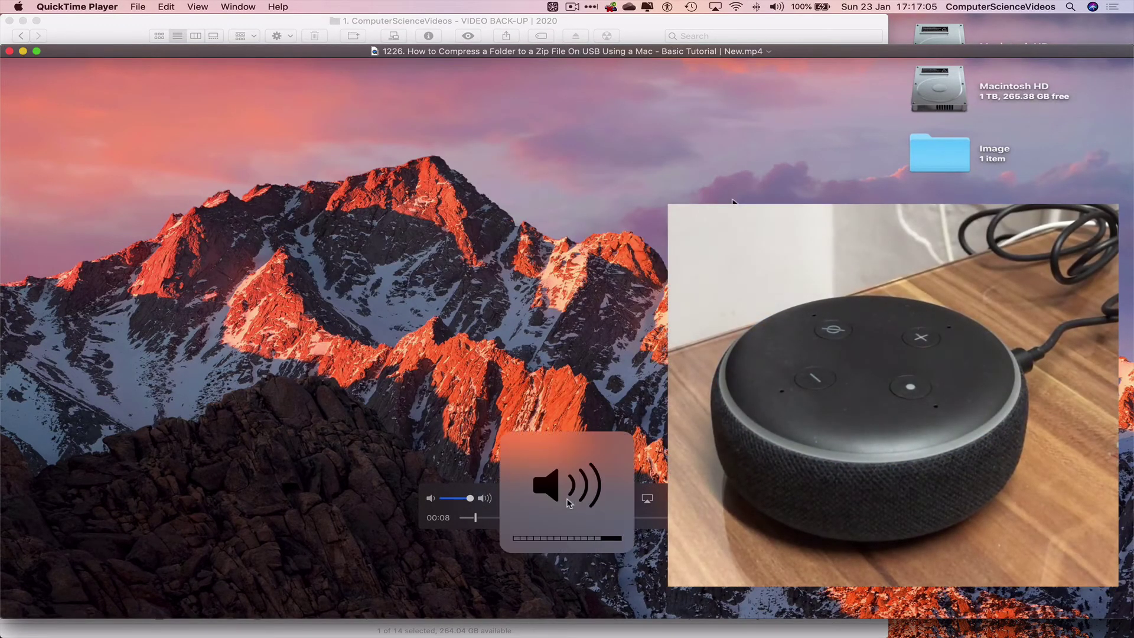